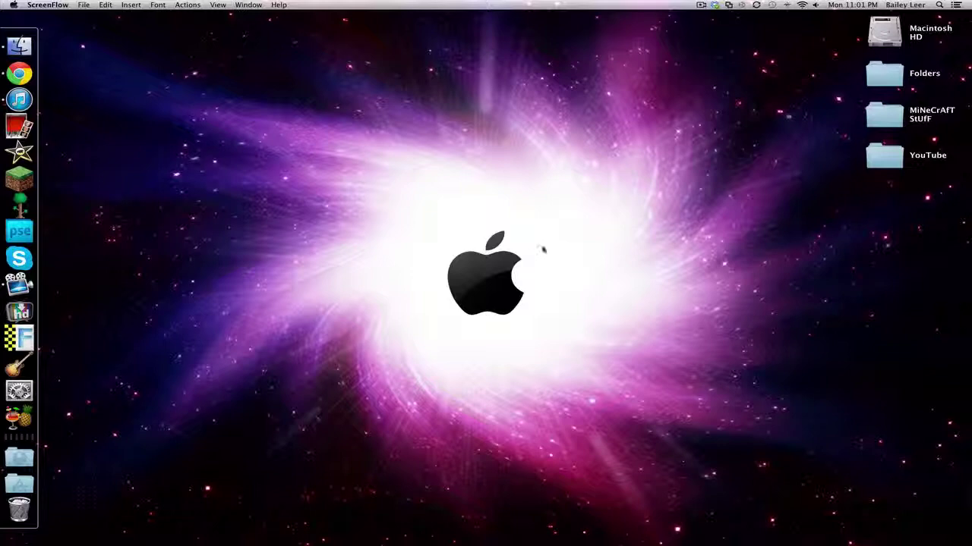
Step: Bring up the launcher, select the player's own profile and edit its settings
left_click(23, 176)
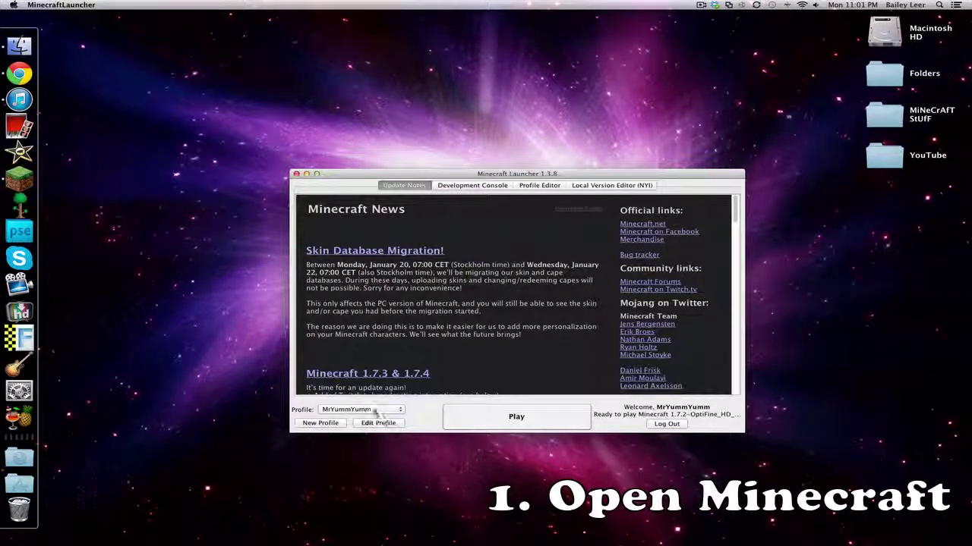
left_click(372, 410)
left_click(372, 411)
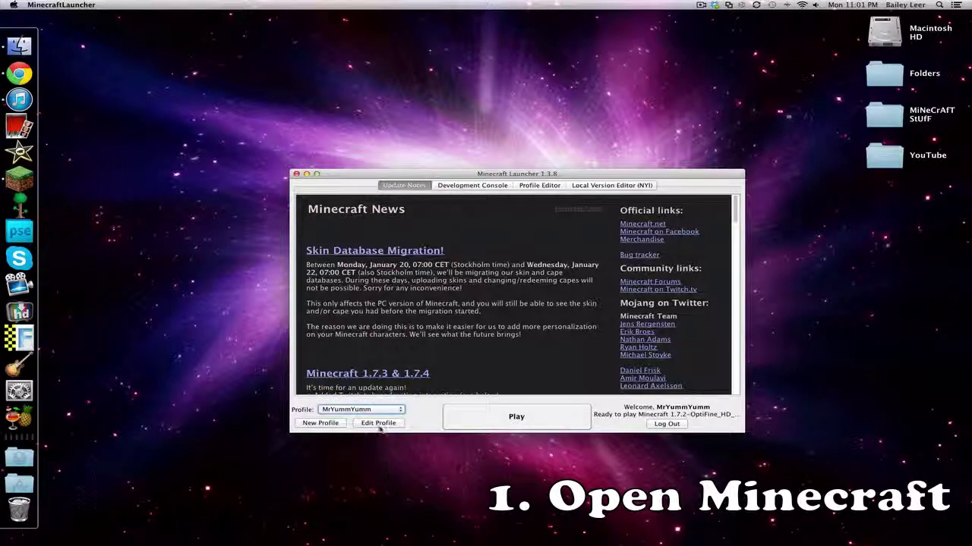
left_click(378, 423)
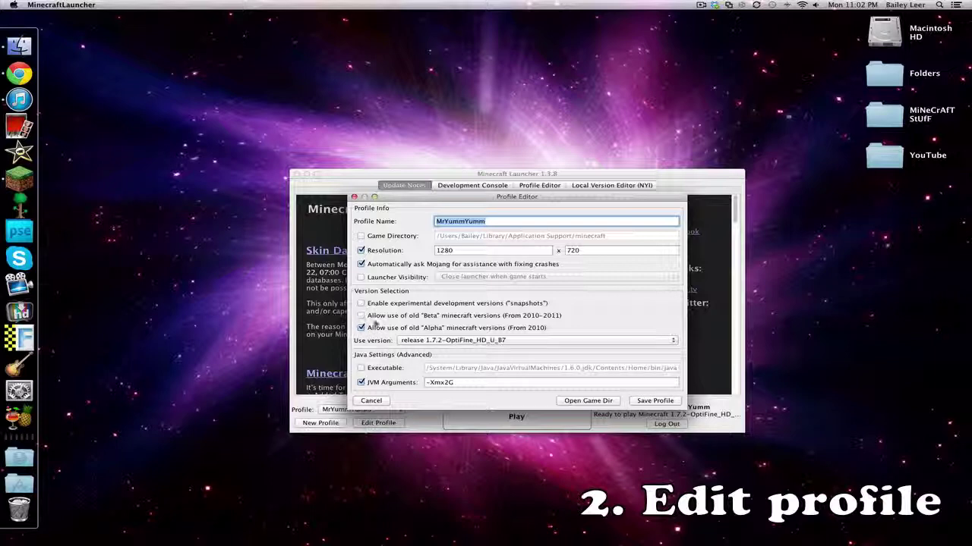
Step: Enable snapshot and old Beta versions in Version Selection, accepting both warnings
left_click(361, 302)
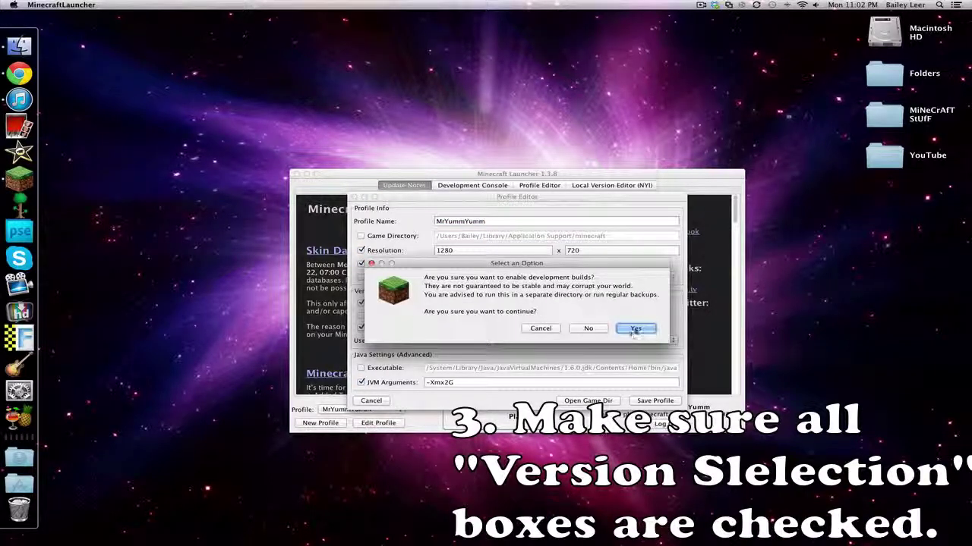
left_click(635, 331)
left_click(361, 317)
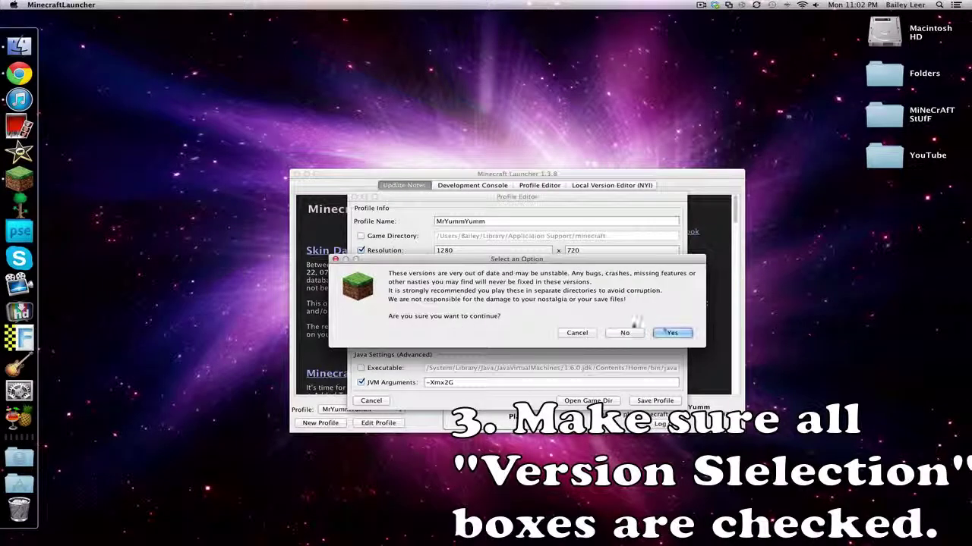
left_click(671, 332)
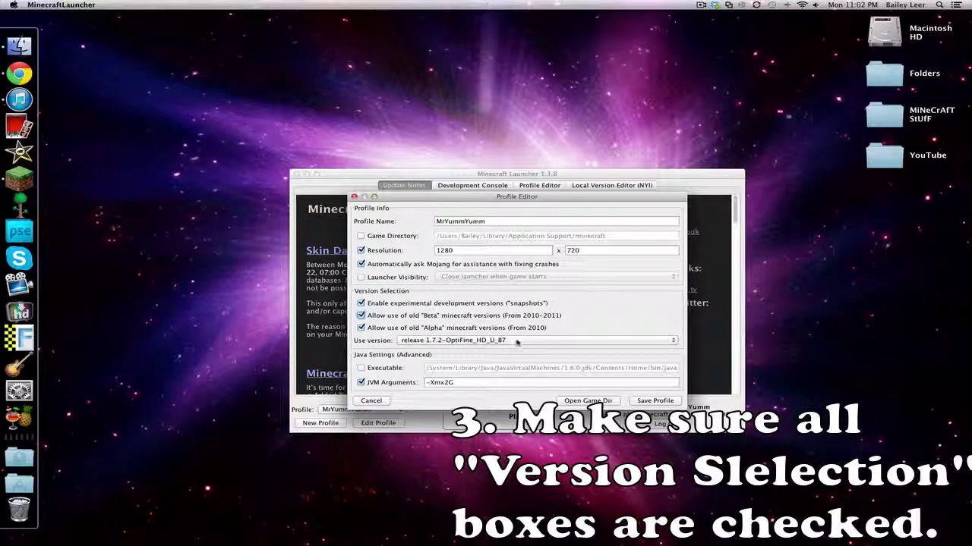
Step: Pick old-alpha rd-161348 from the version list, replacing 1.7.2-OptiFine_HD_U_B7
left_click(402, 340)
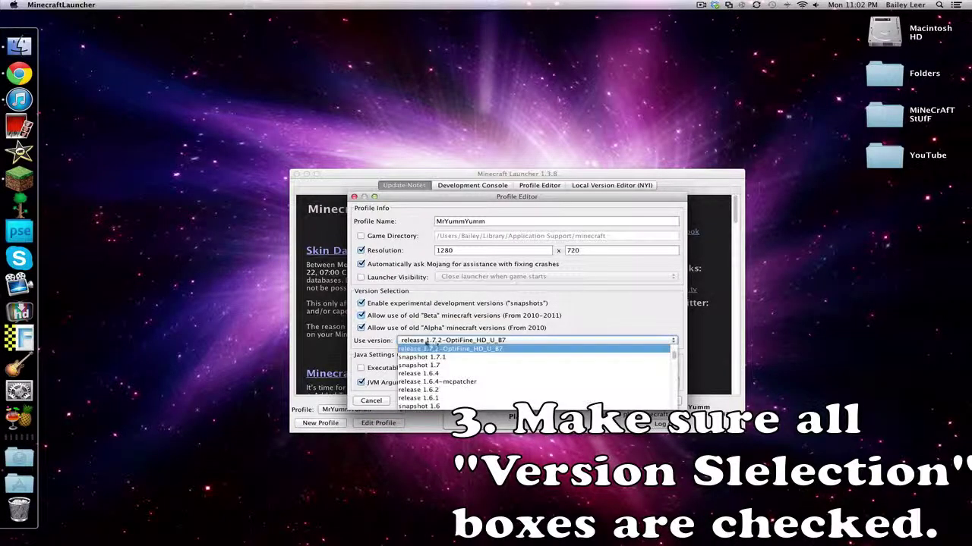
scroll(673, 363, "down", 5)
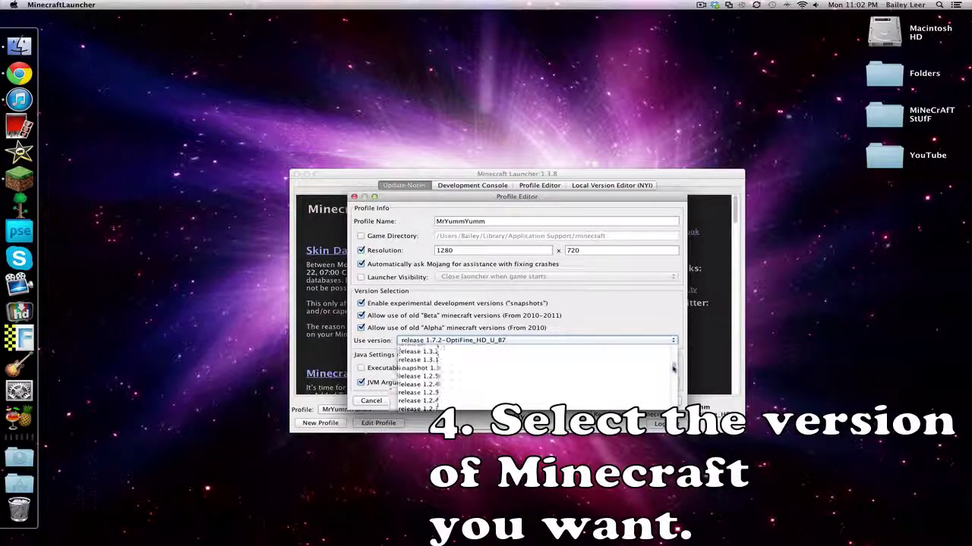
scroll(674, 369, "down", 5)
scroll(670, 386, "down", 5)
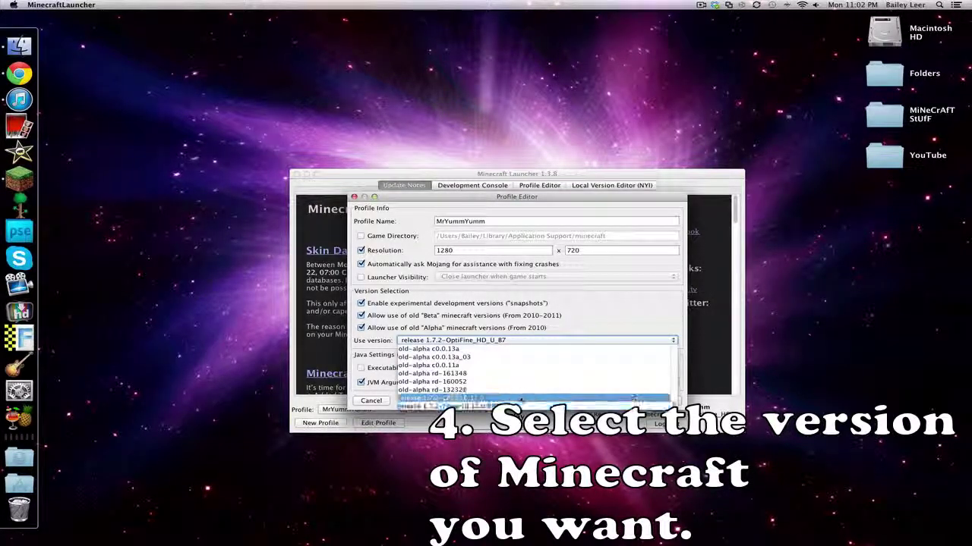
scroll(514, 400, "up", 3)
scroll(515, 400, "up", 8)
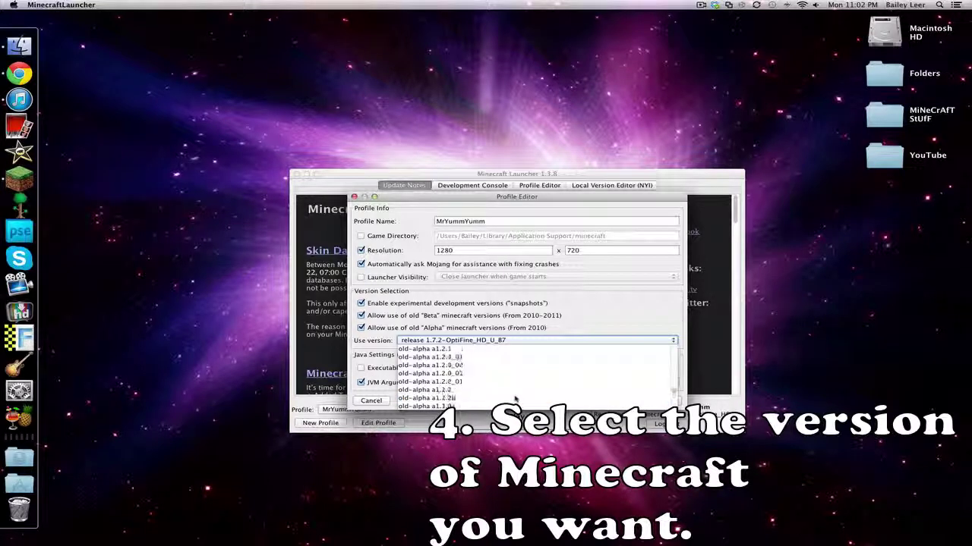
scroll(515, 400, "up", 2)
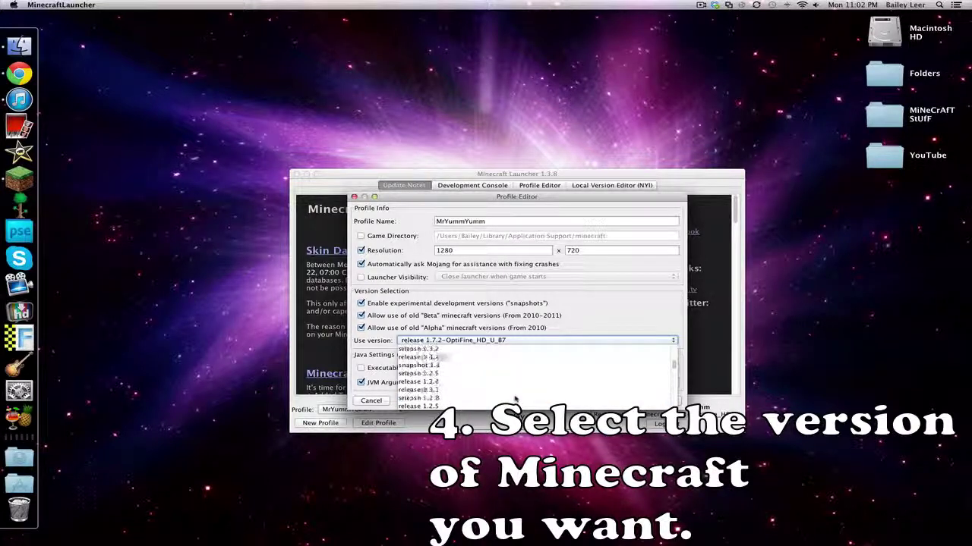
scroll(515, 400, "down", 1)
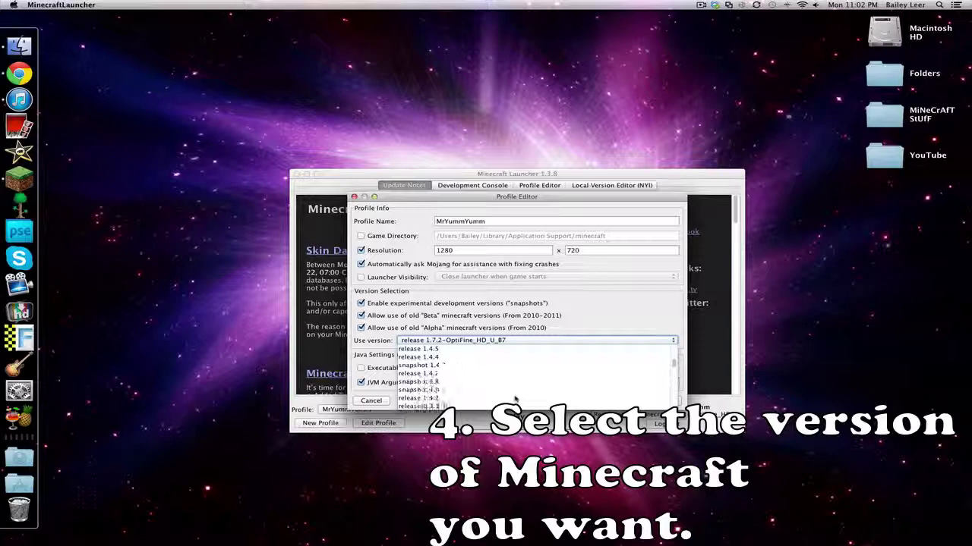
scroll(515, 400, "up", 3)
scroll(514, 400, "up", 3)
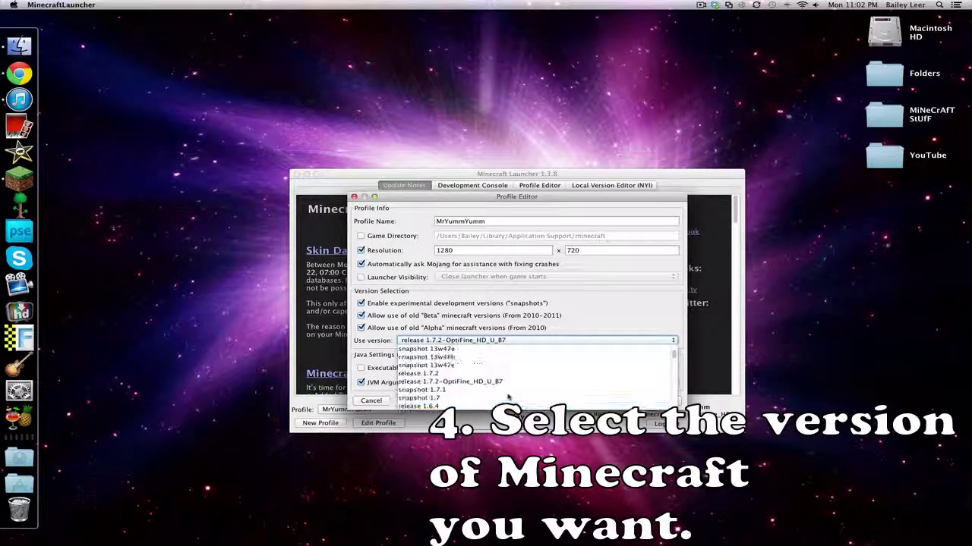
scroll(491, 387, "up", 3)
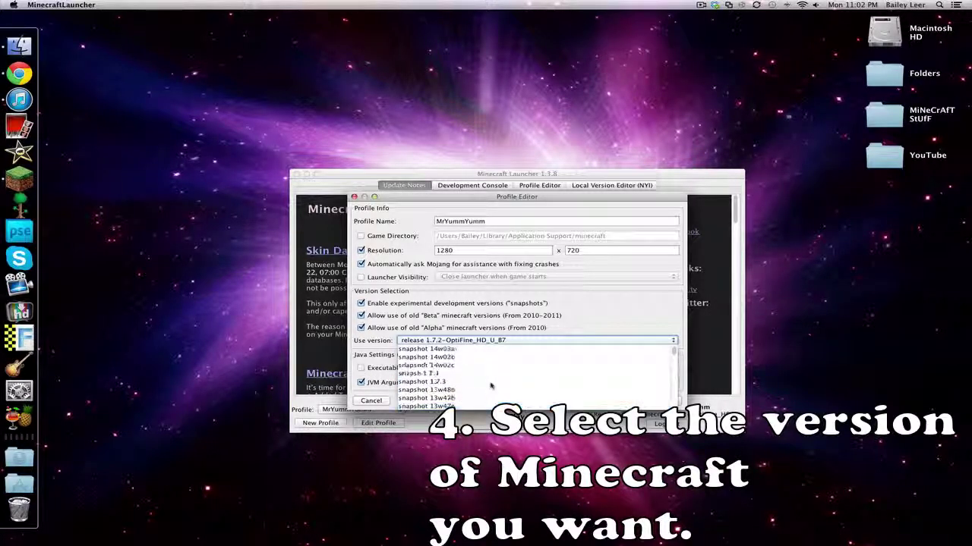
scroll(491, 387, "down", 20)
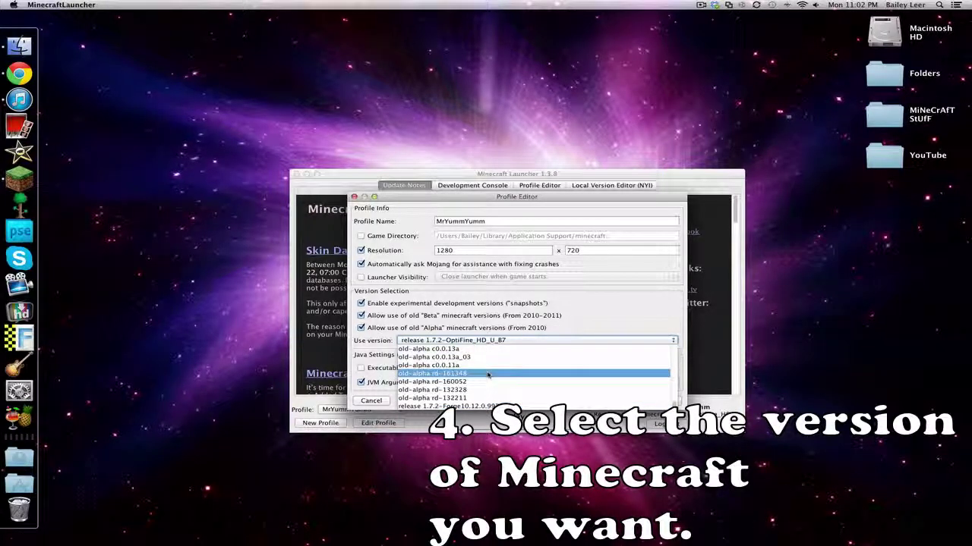
left_click(488, 374)
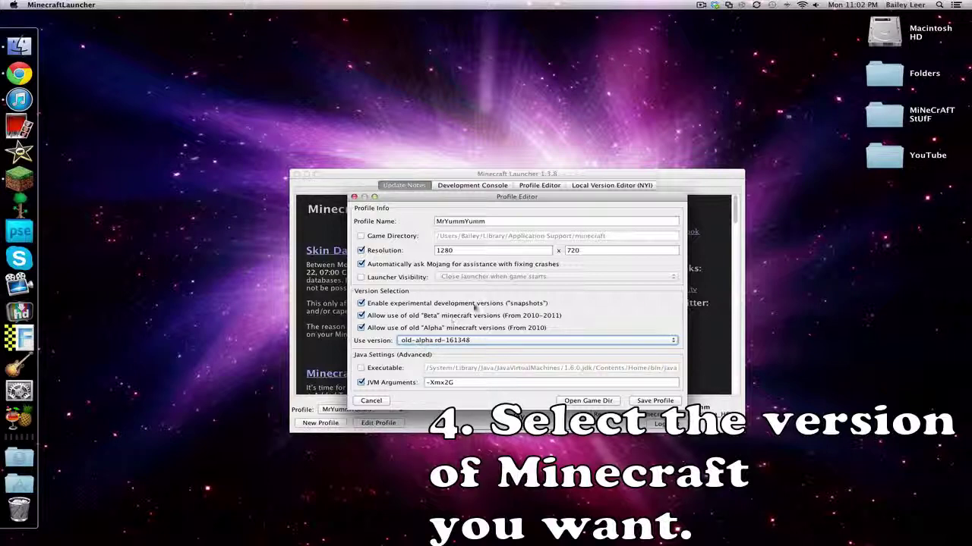
Step: Save the profile, launch rd-161348 and walk forward across the grass
left_click(653, 401)
left_click(516, 417)
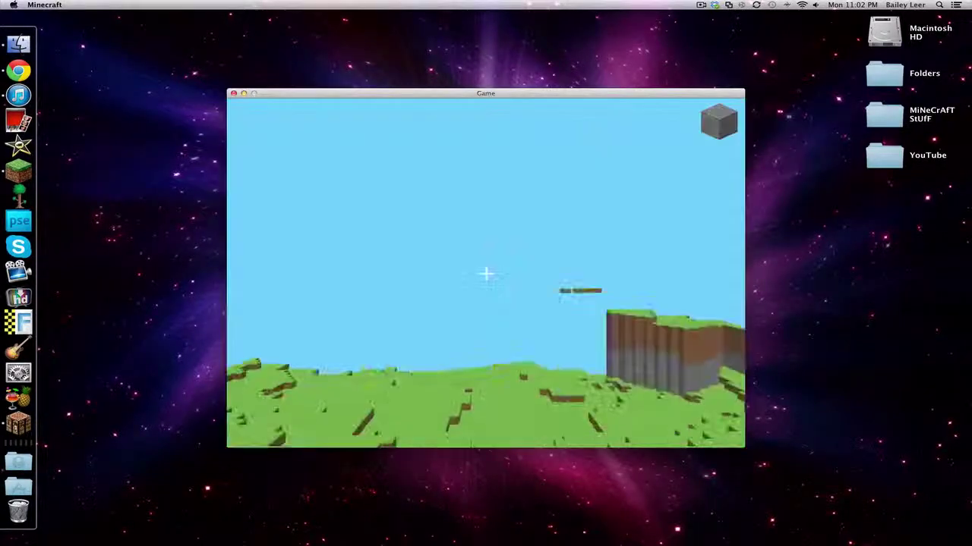
key("w")
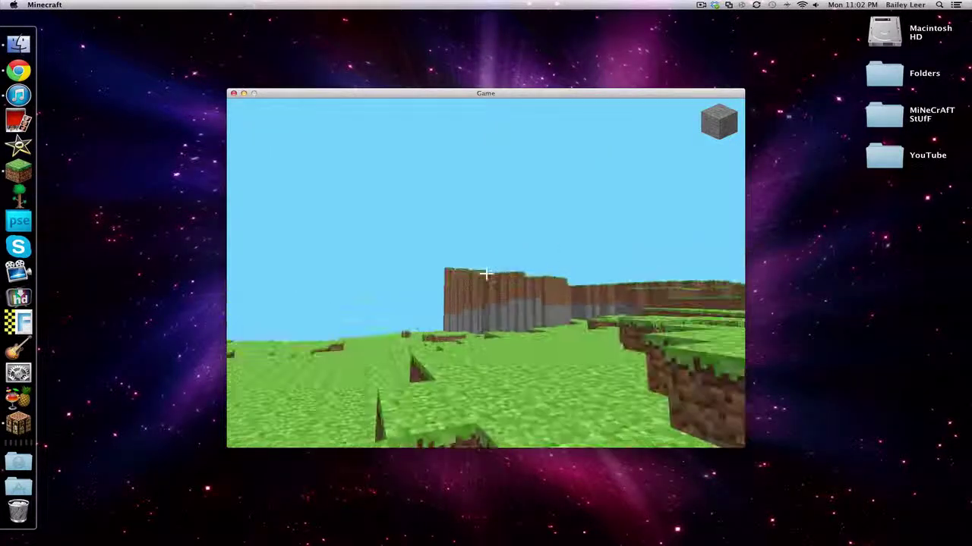
key("w")
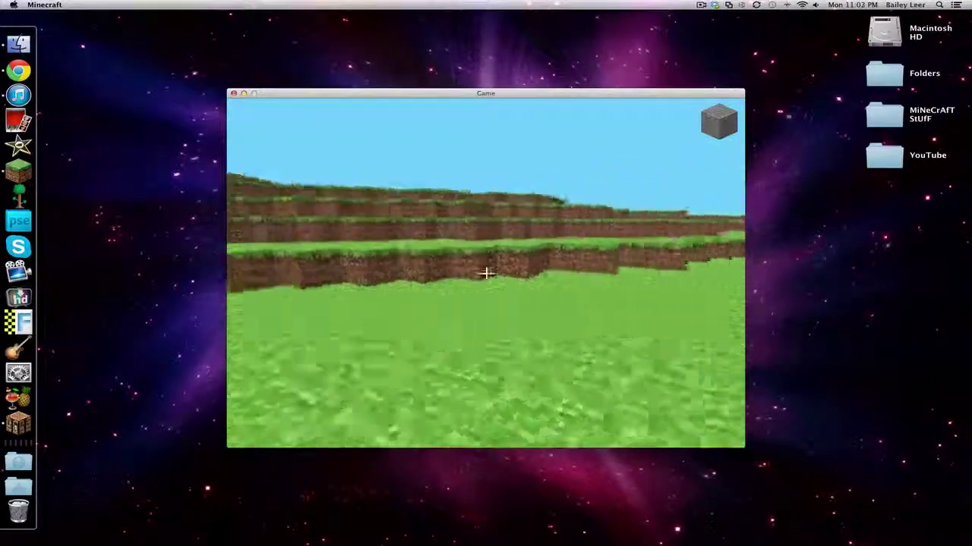
key("w")
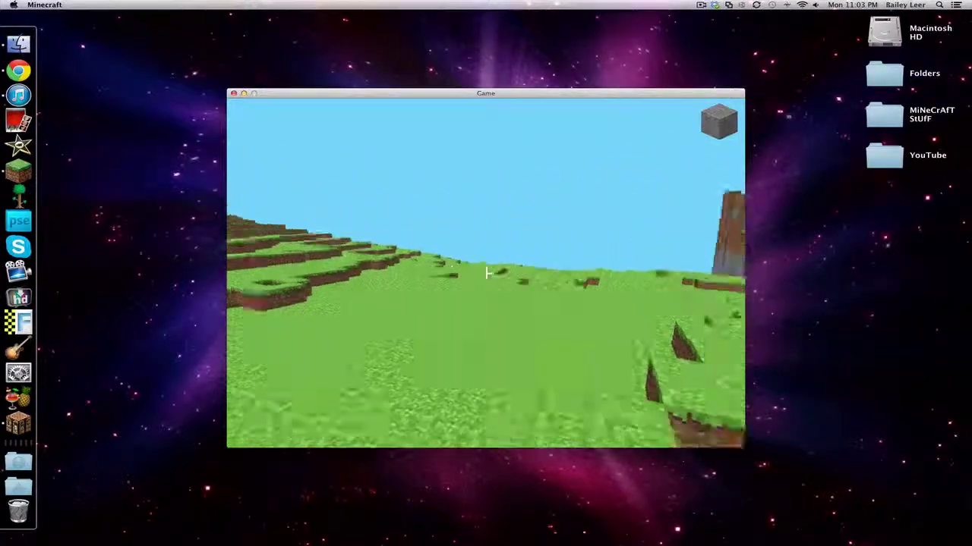
Step: Place and break blocks, dig several holes, then quit the game with Cmd+Q
right_click(485, 274)
left_click(486, 274)
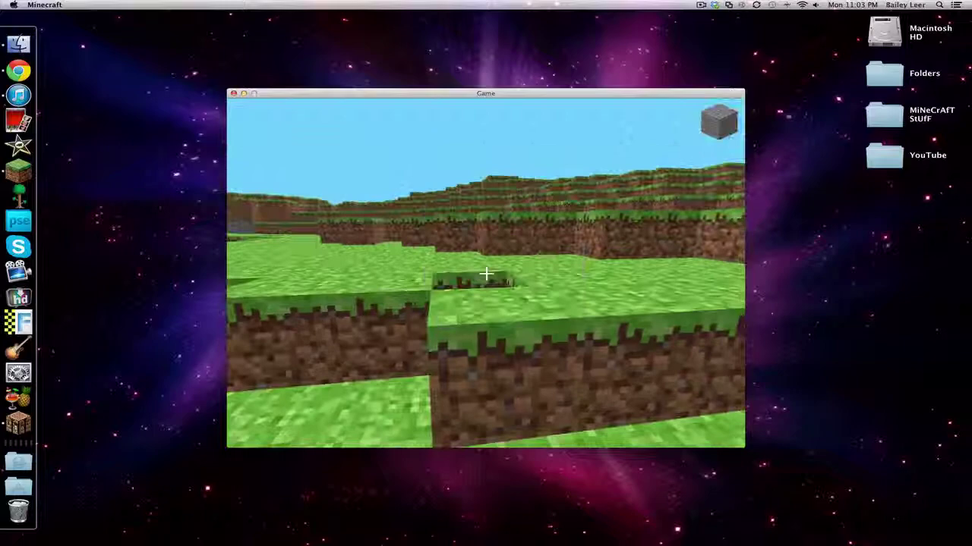
right_click(486, 273)
left_click(485, 273)
left_click(486, 273)
left_click(486, 273)
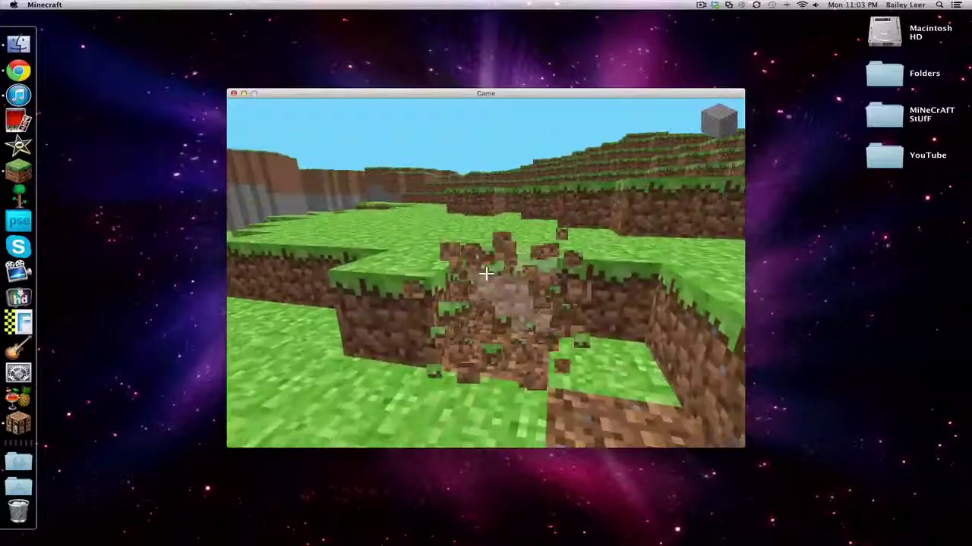
left_click(486, 273)
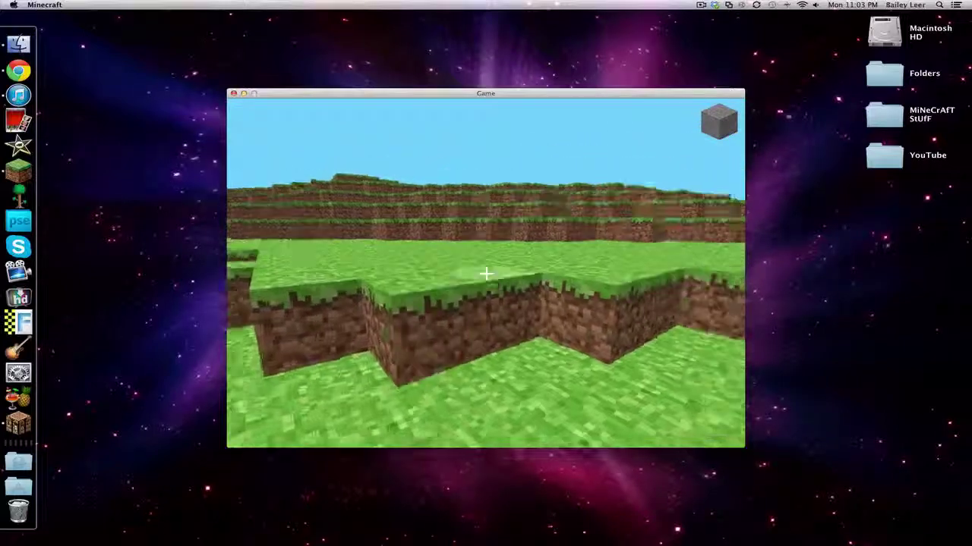
key("super+q")
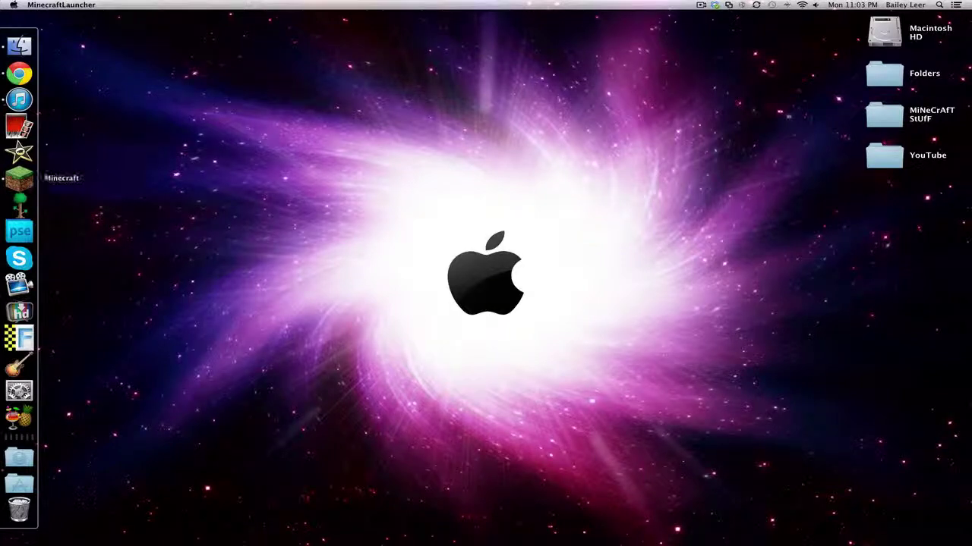
Step: Quit the Minecraft launcher from its Dock icon and relaunch it
right_click(30, 176)
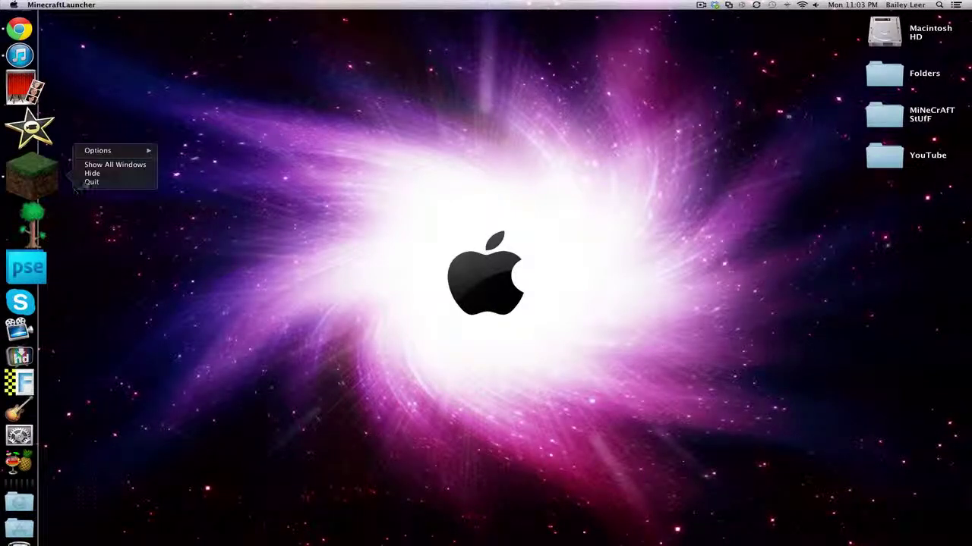
left_click(90, 184)
left_click(31, 179)
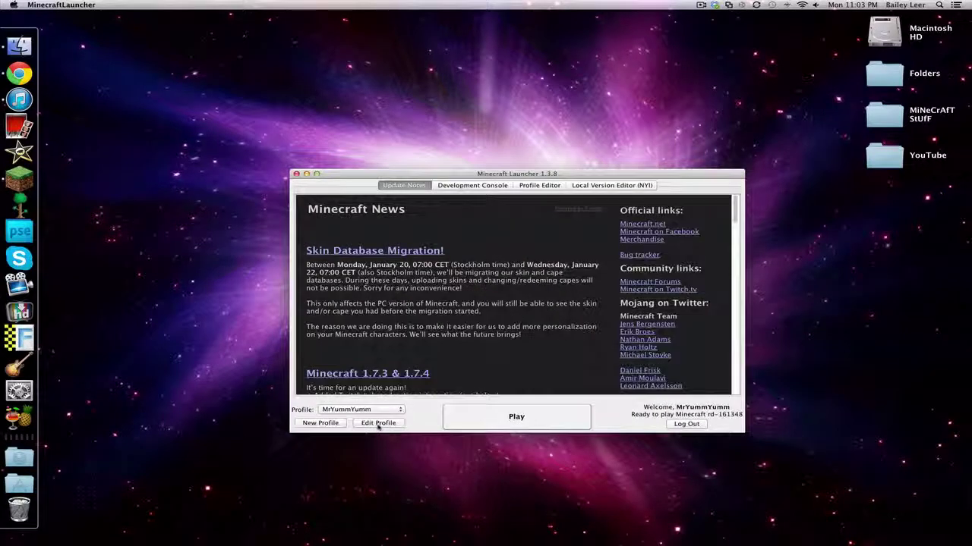
Step: Change the profile's version to old-beta b1.7.3 and save the profile
left_click(378, 425)
left_click(456, 340)
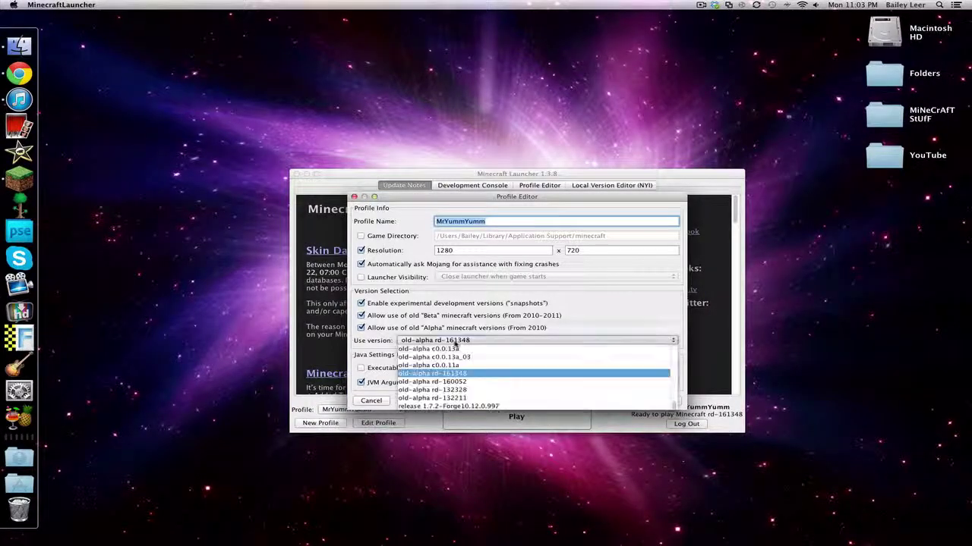
scroll(481, 385, "down", 10)
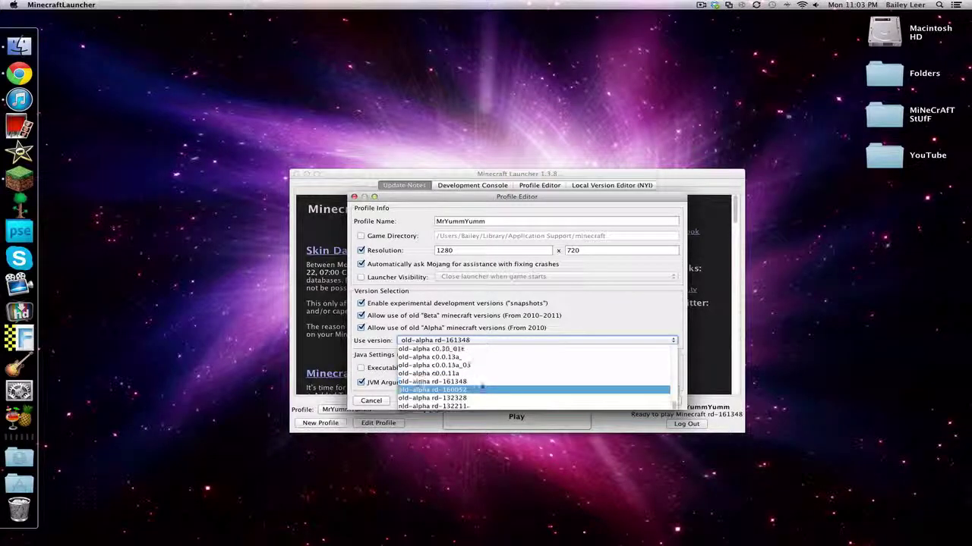
scroll(481, 388, "up", 10)
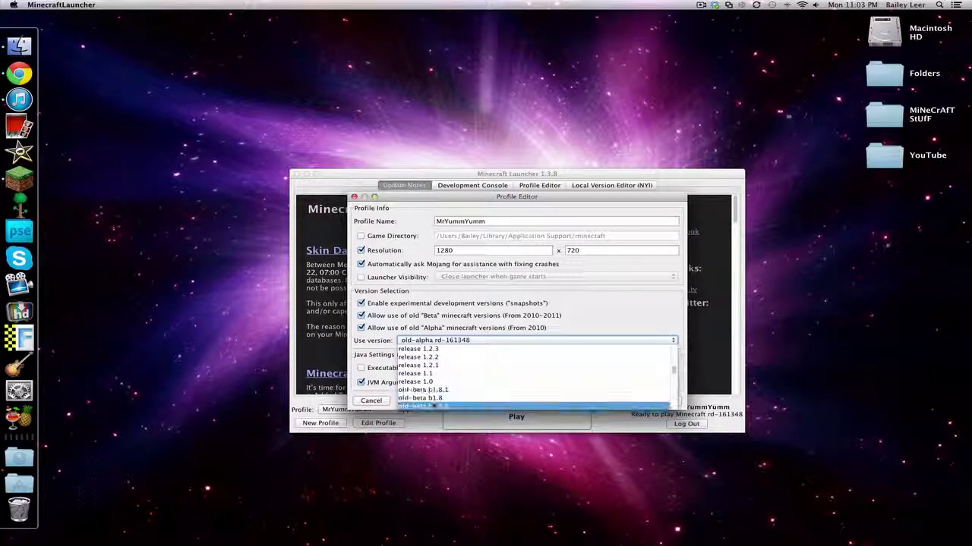
left_click(429, 406)
left_click(635, 401)
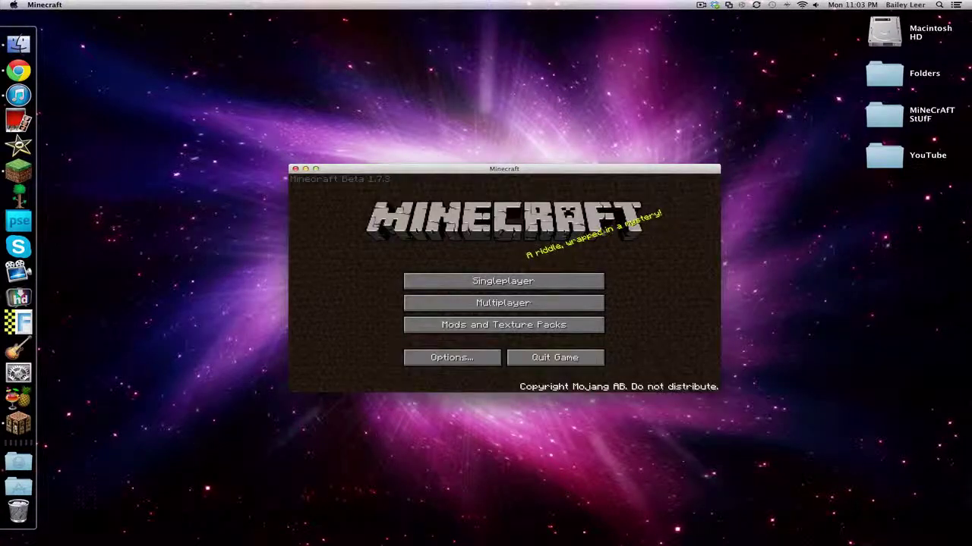
Step: View the texture packs, return to the title screen, then enter Singleplayer
left_click(501, 325)
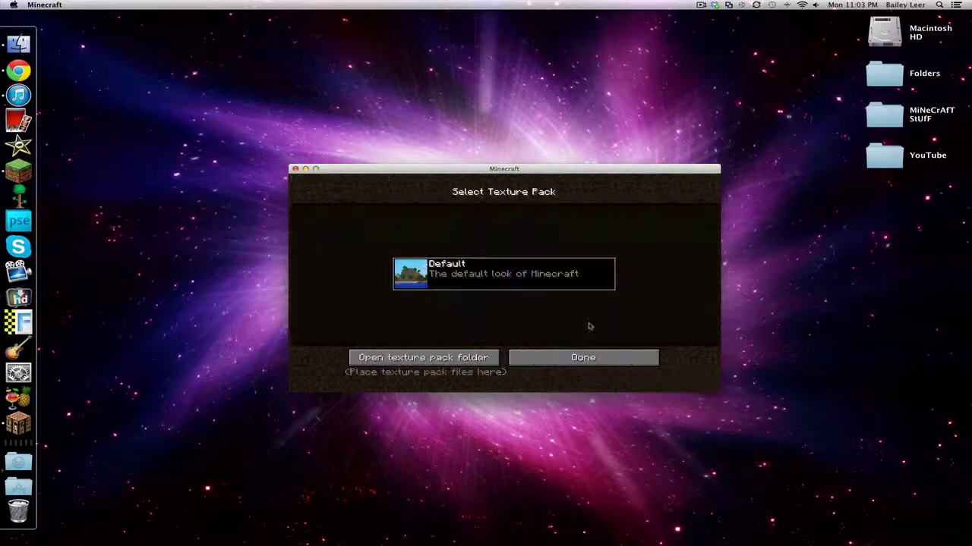
left_click(559, 357)
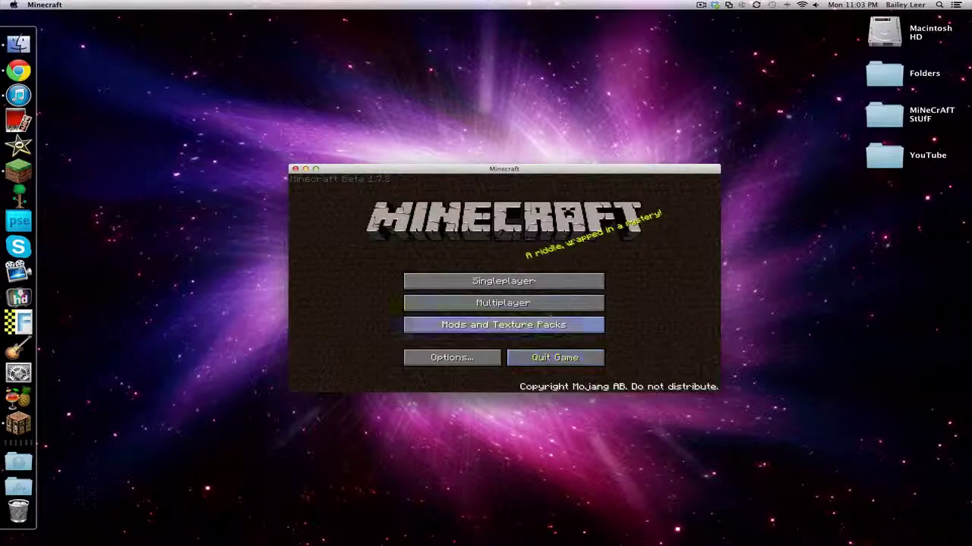
left_click(520, 288)
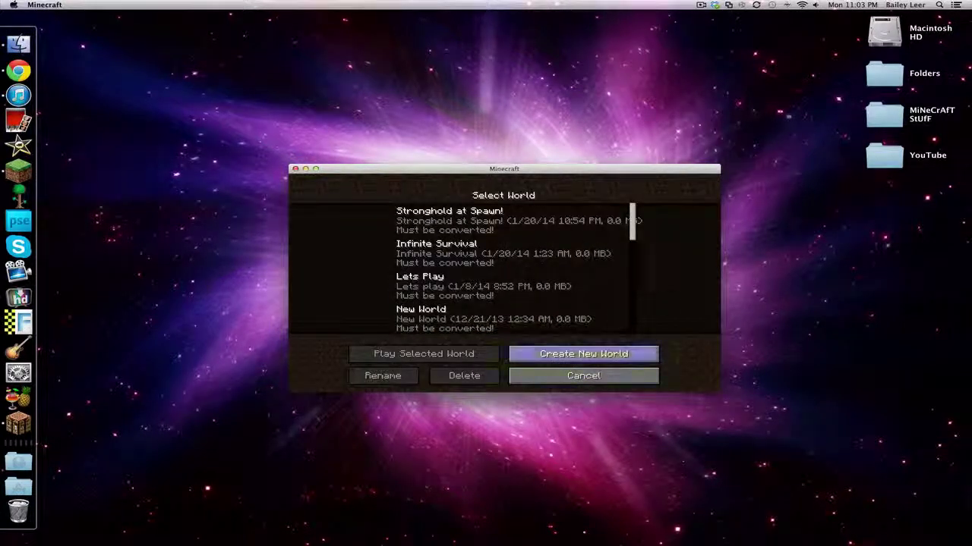
Step: Create a world named New World with a blank random seed
left_click(516, 349)
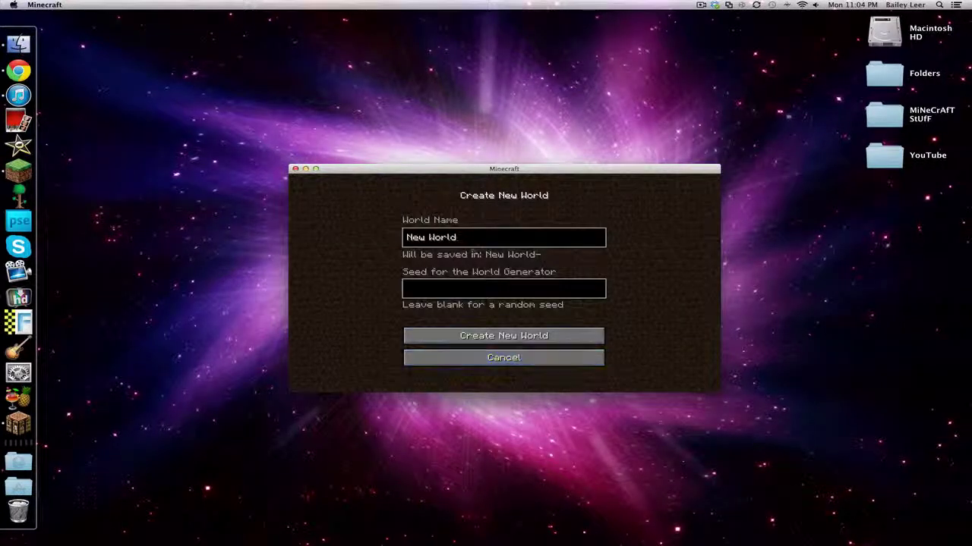
left_click(493, 338)
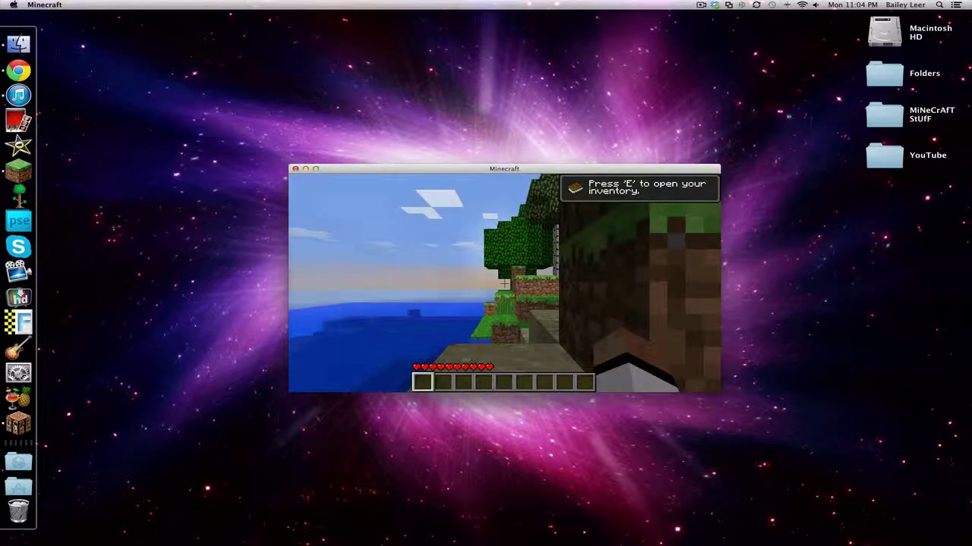
Step: Mine the sand block under the crosshair, then mute the computer's sound
mouse_move(504, 284)
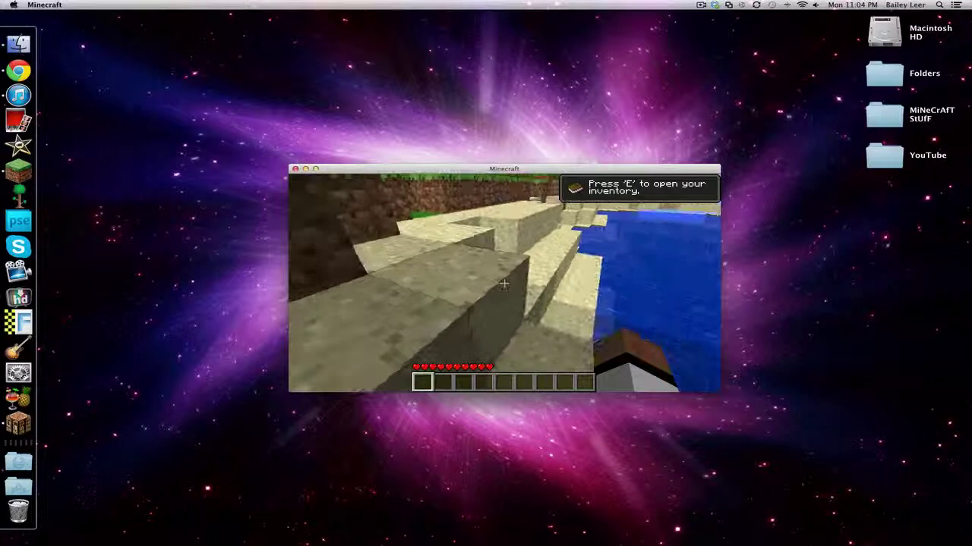
left_click_drag(504, 284, 504, 284)
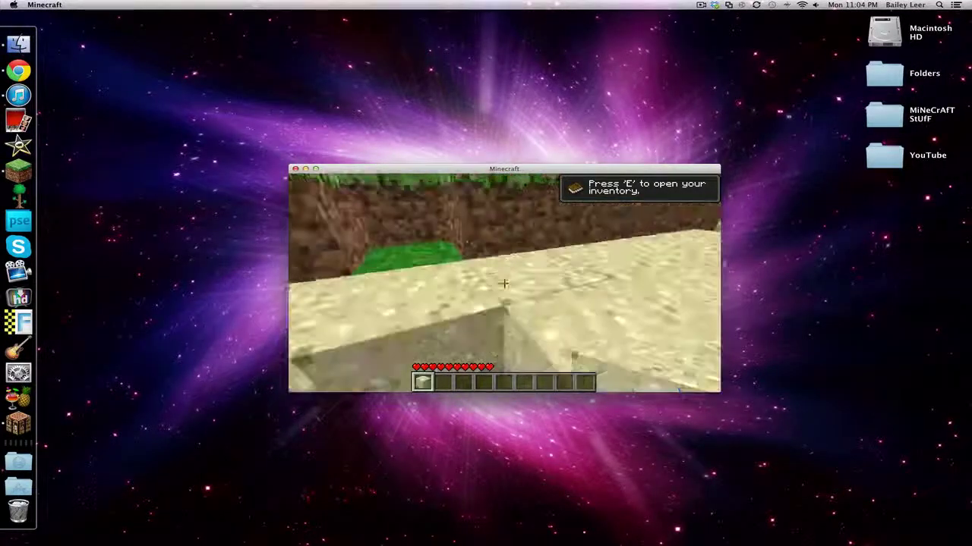
mouse_move(504, 284)
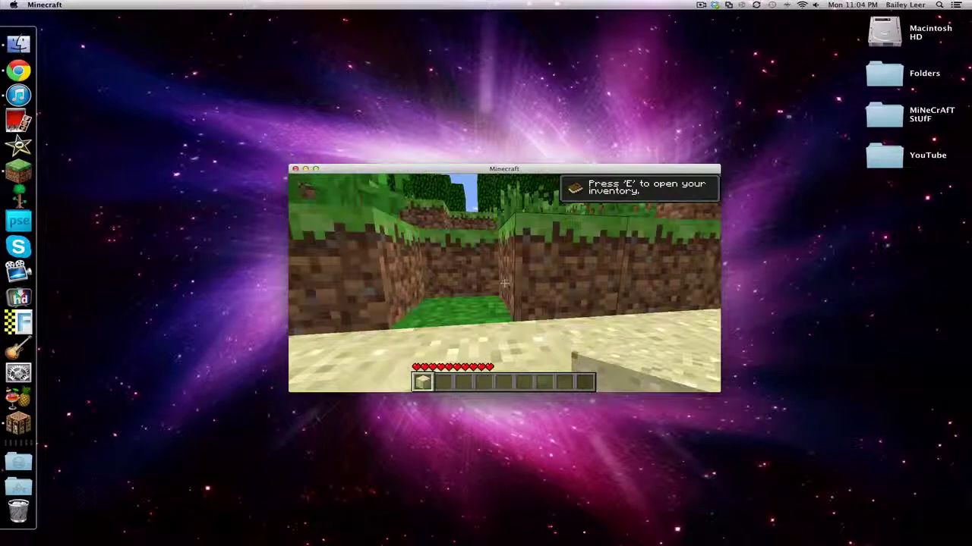
key("XF86AudioMute")
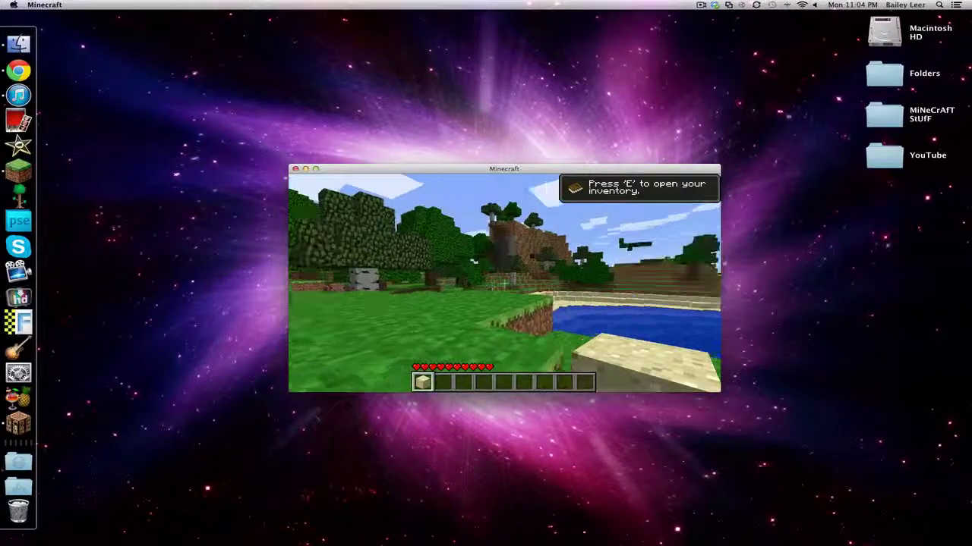
Step: Pause the game and choose Save and quit to title
key("Escape")
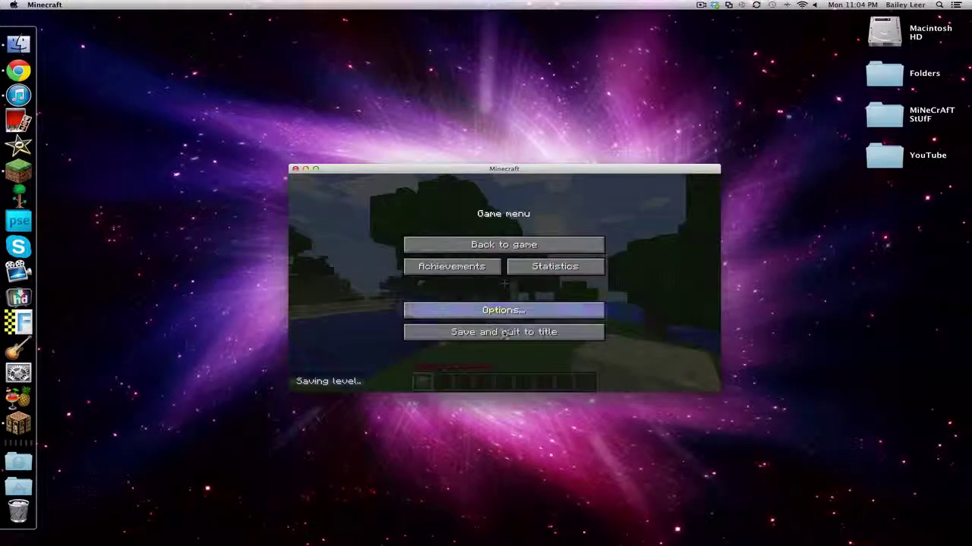
left_click(504, 334)
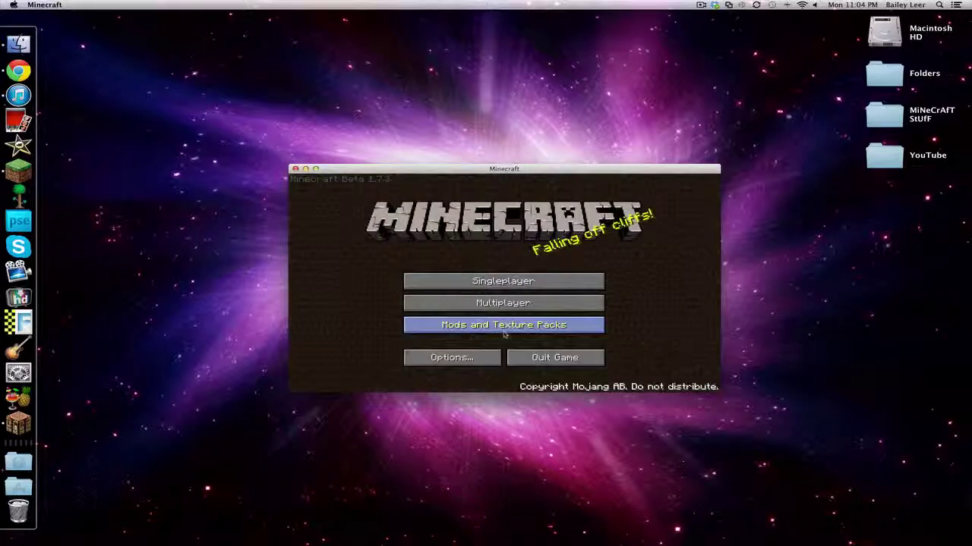